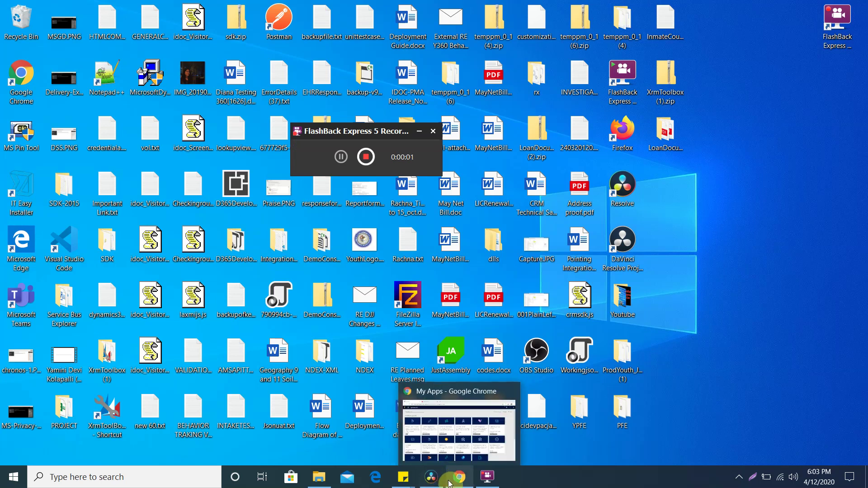
Bring up the DaVinci Resolve DempProject window, then return to the Dynamics 365 My Apps page.
click(431, 477)
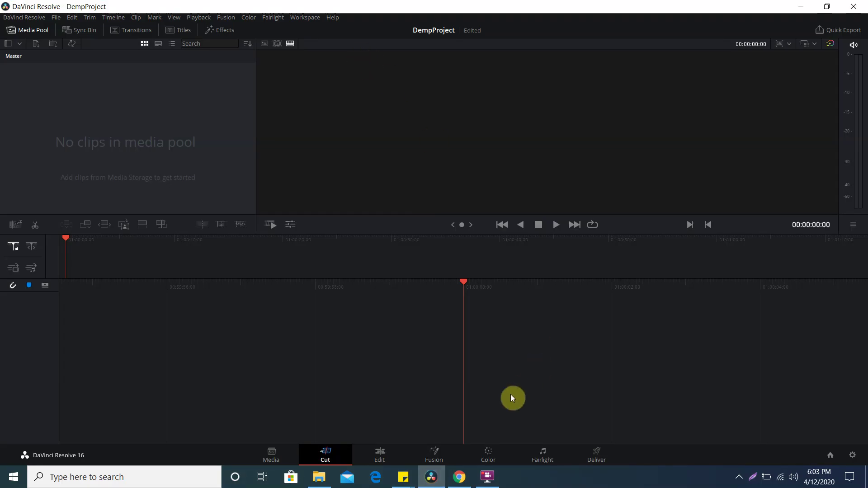
click(460, 476)
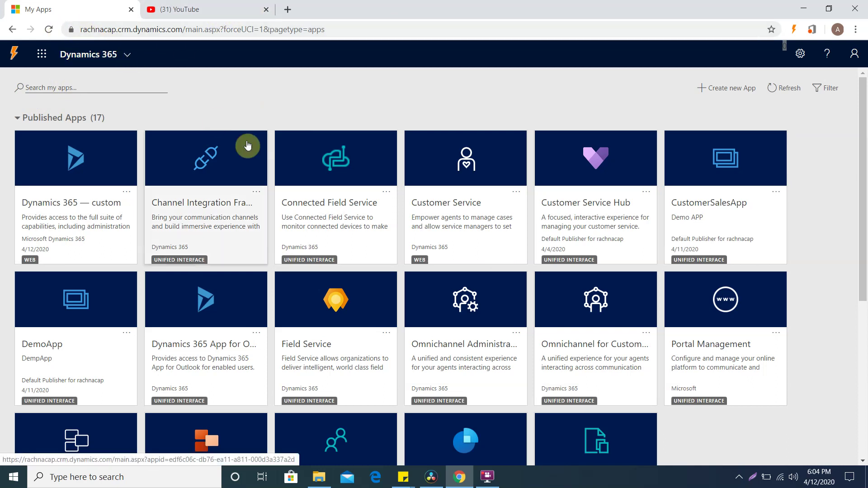
Open Advanced Settings from the settings gear to reach the Business Management page.
scroll(430, 298, down, 4)
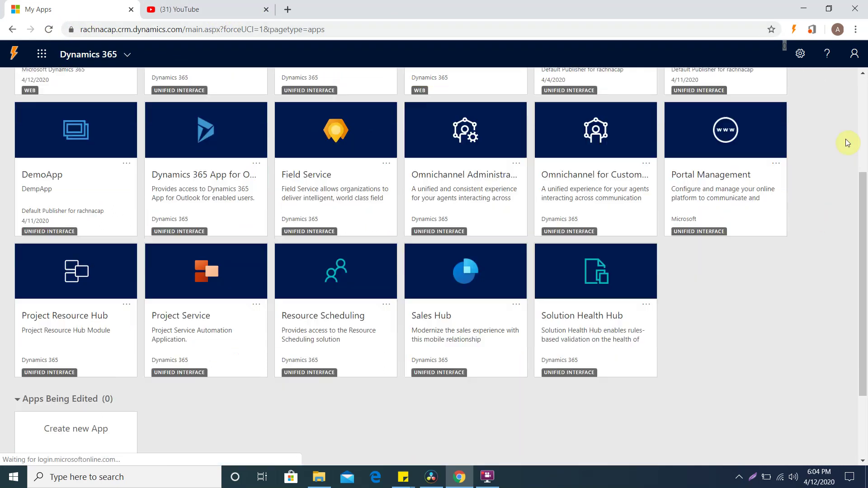
click(802, 54)
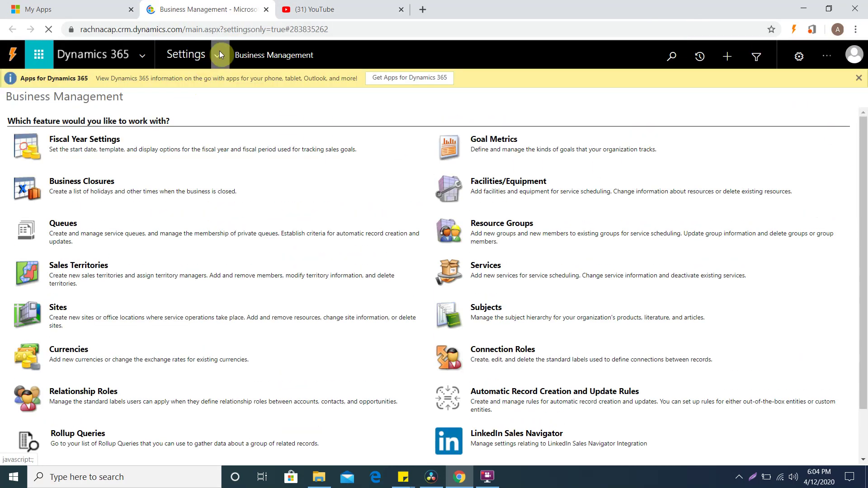
Go to Settings > Customizations and choose Customize the System.
click(219, 54)
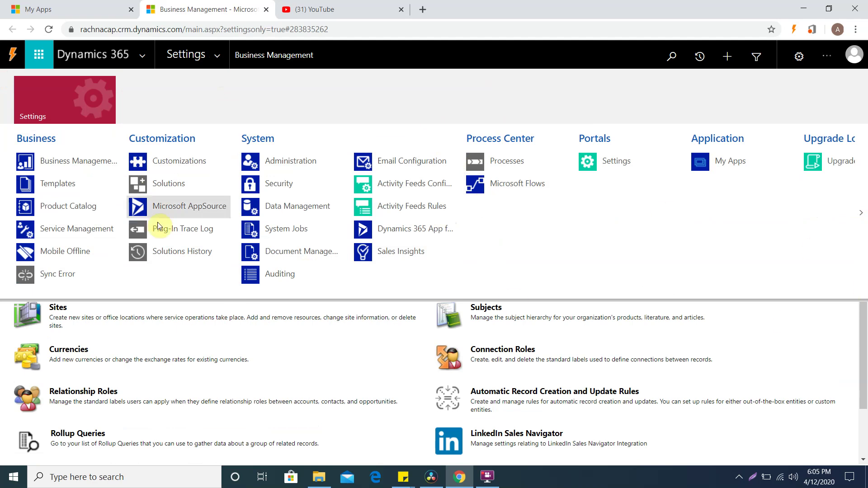
click(174, 163)
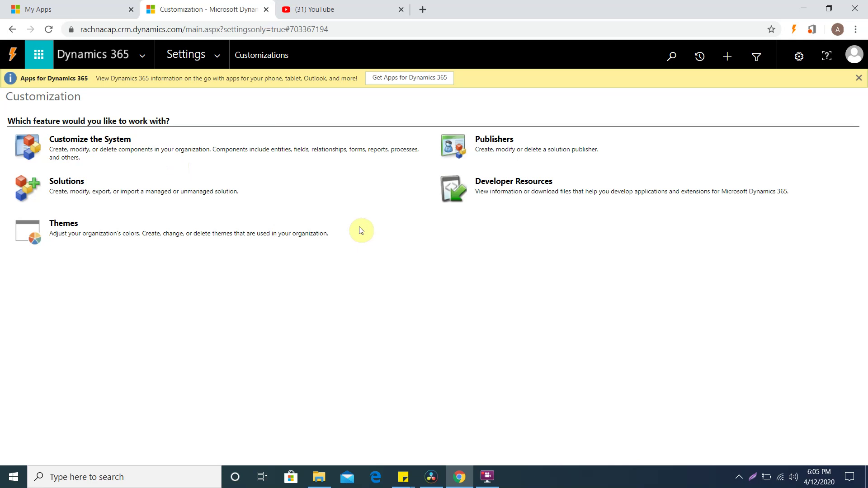
click(77, 144)
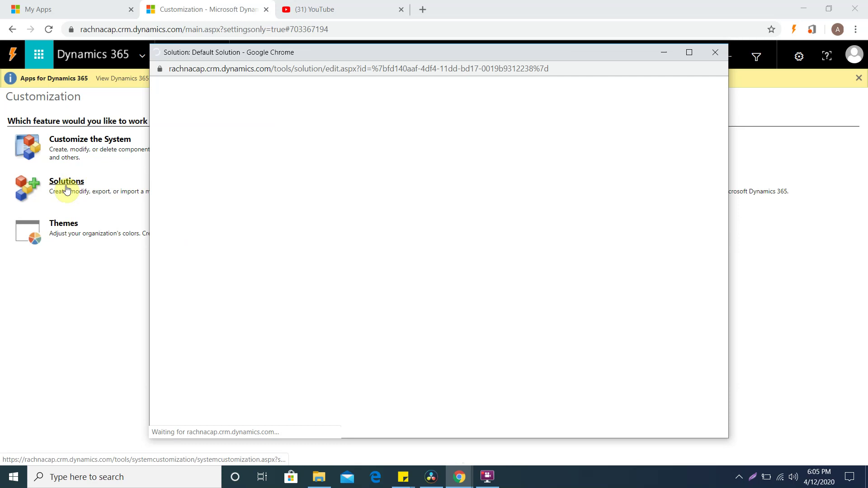
Move the Default Solution window into view and browse its 8476-component list.
click(364, 57)
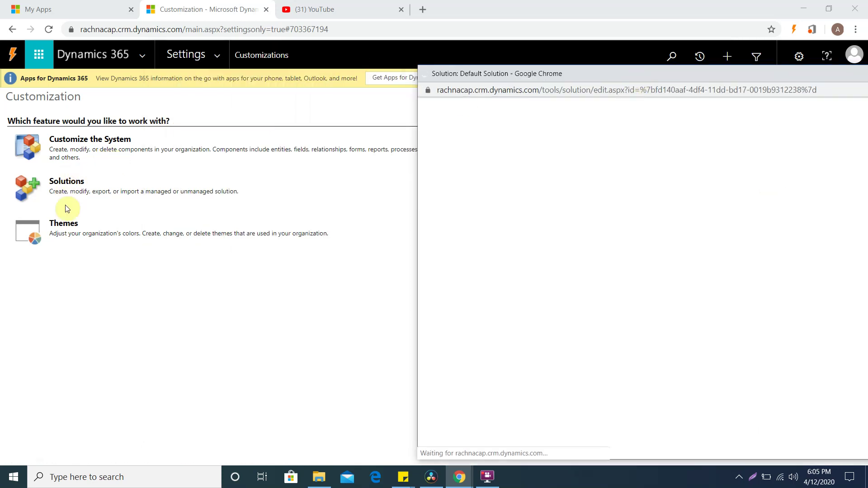
drag(490, 77, 260, 30)
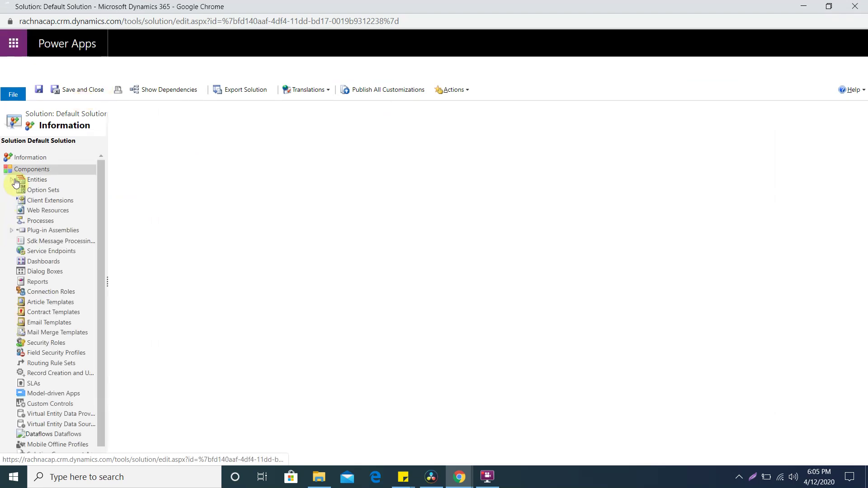
drag(103, 216, 104, 195)
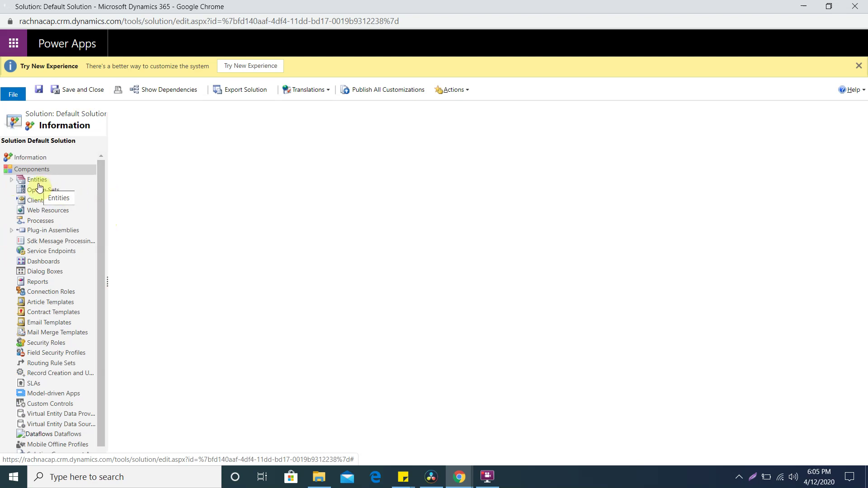
scroll(38, 281, down, 1)
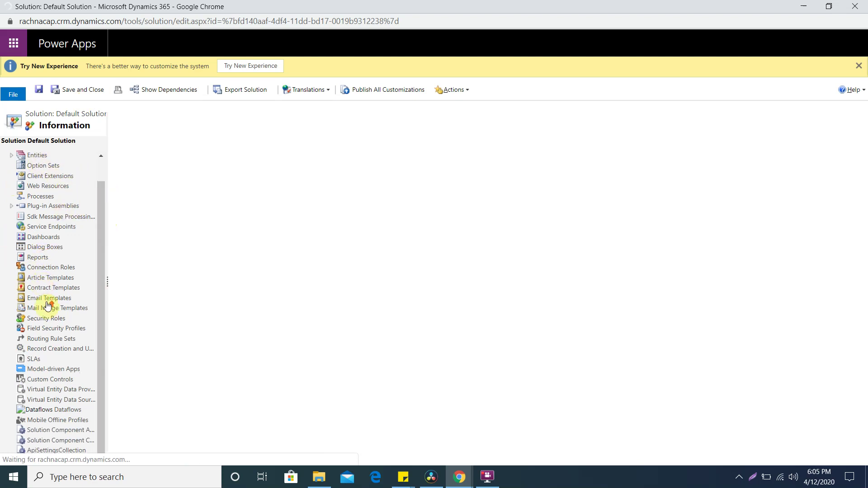
scroll(48, 305, up, 1)
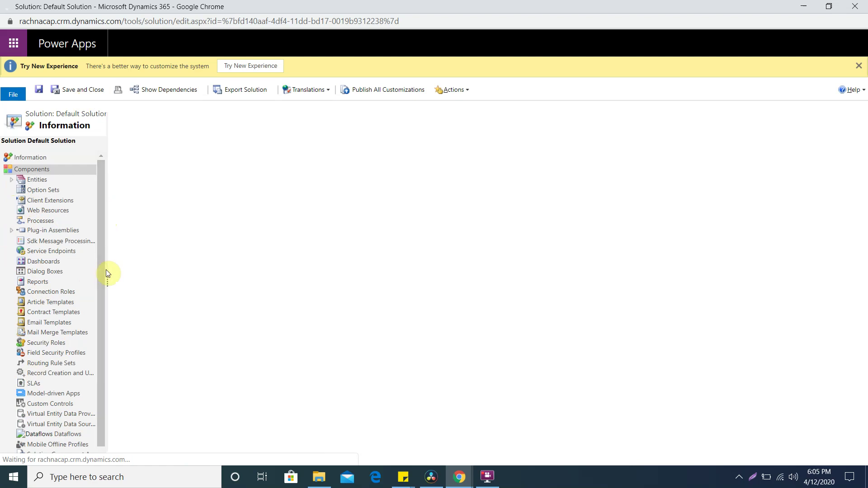
scroll(106, 290, down, 1)
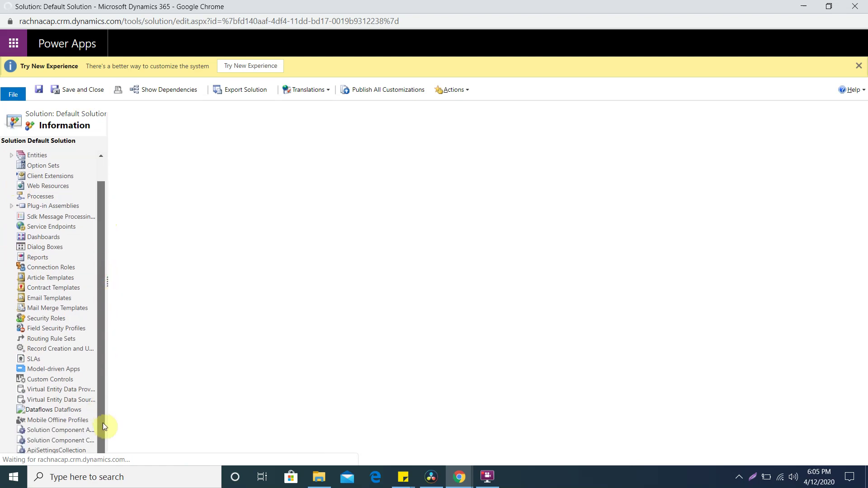
scroll(101, 312, up, 1)
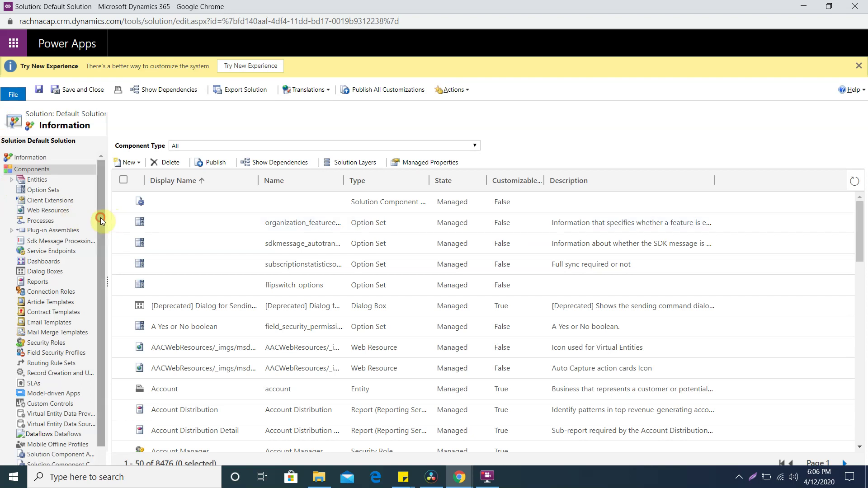
Expand Entities and create a new entity from the New menu.
click(11, 180)
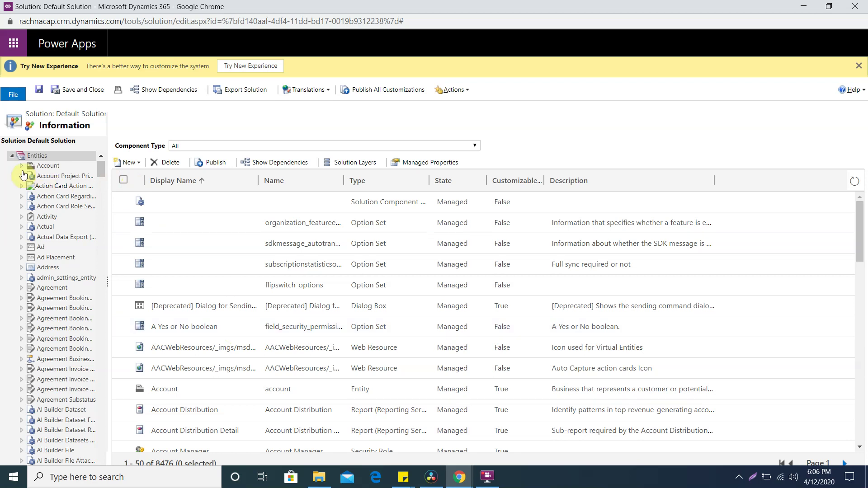
click(127, 163)
click(145, 176)
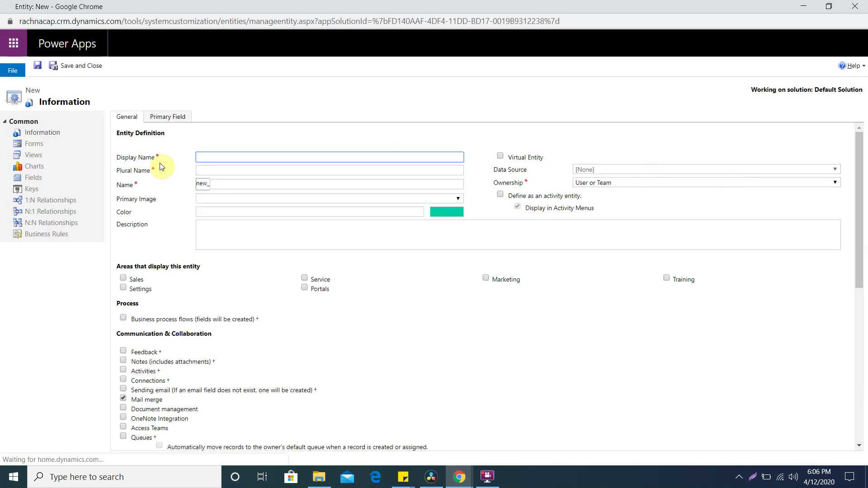
click(208, 154)
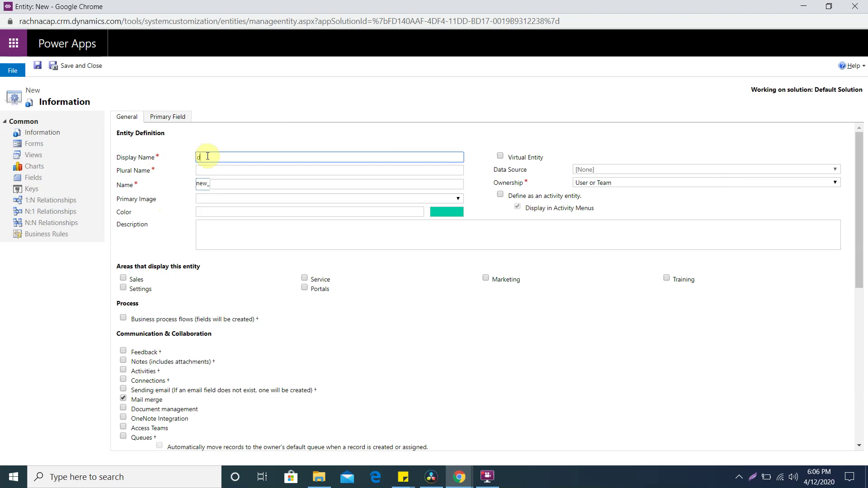
text(E)
text(D)
text(emp)
key(BackSpace)
text(o)
click(208, 170)
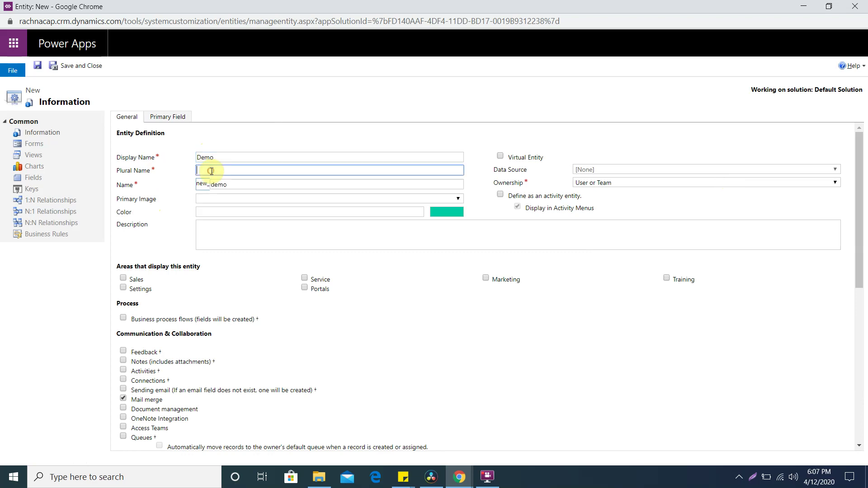
click(203, 188)
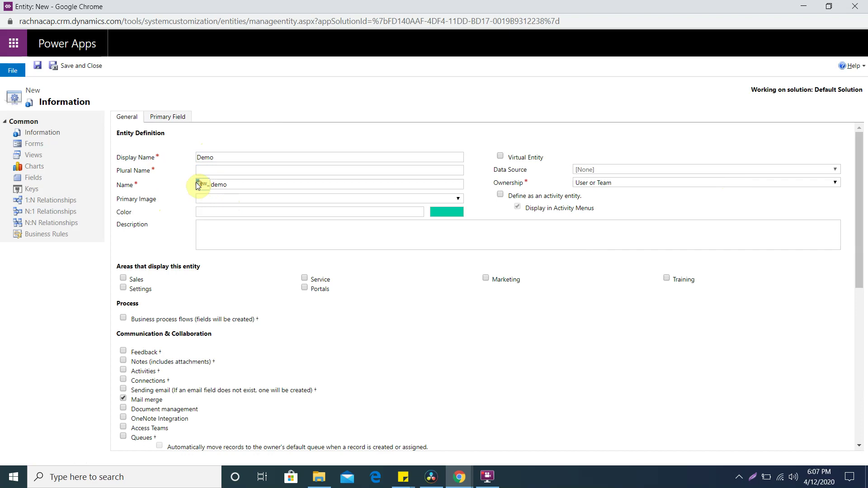
drag(206, 188, 197, 186)
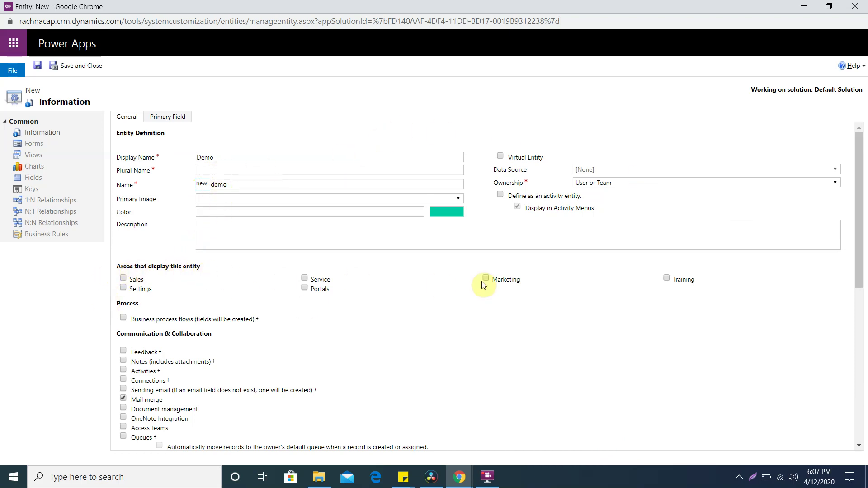
click(123, 278)
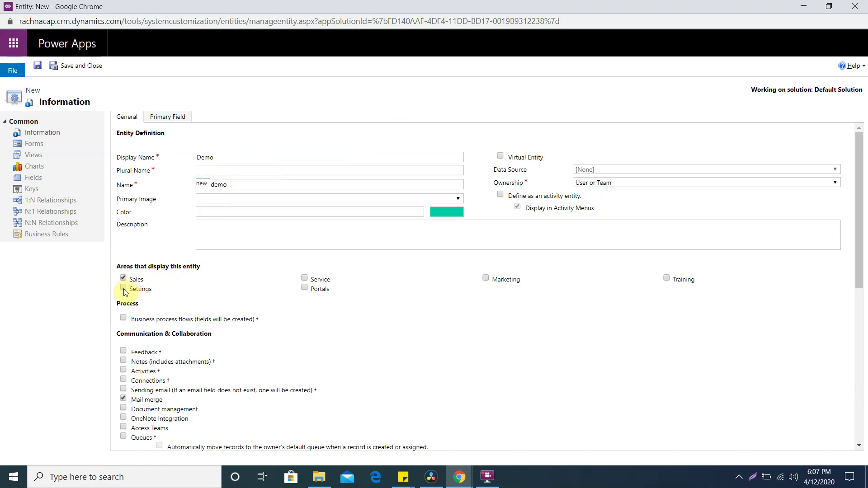
click(305, 278)
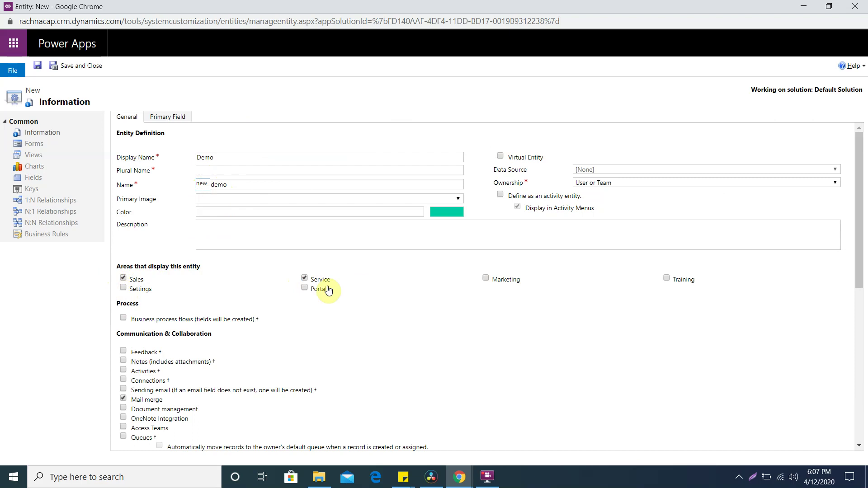
scroll(316, 345, down, 2)
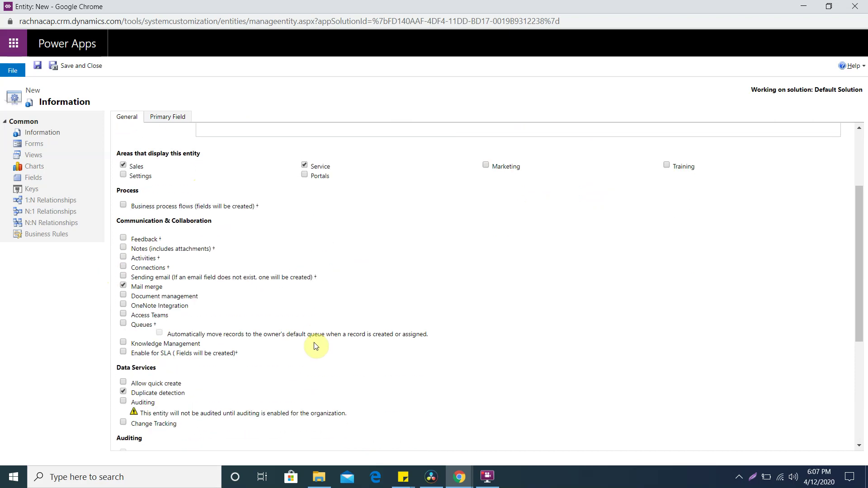
click(123, 401)
scroll(224, 352, down, 3)
scroll(223, 354, up, 4)
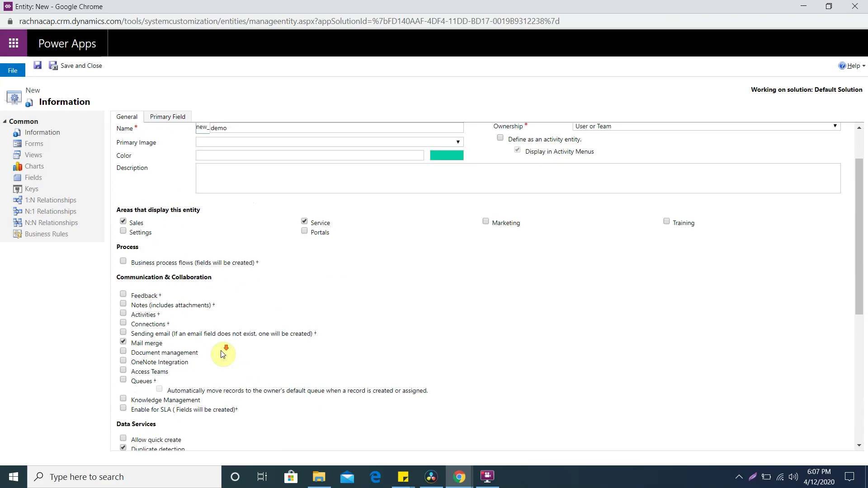
scroll(223, 354, down, 5)
scroll(223, 354, up, 6)
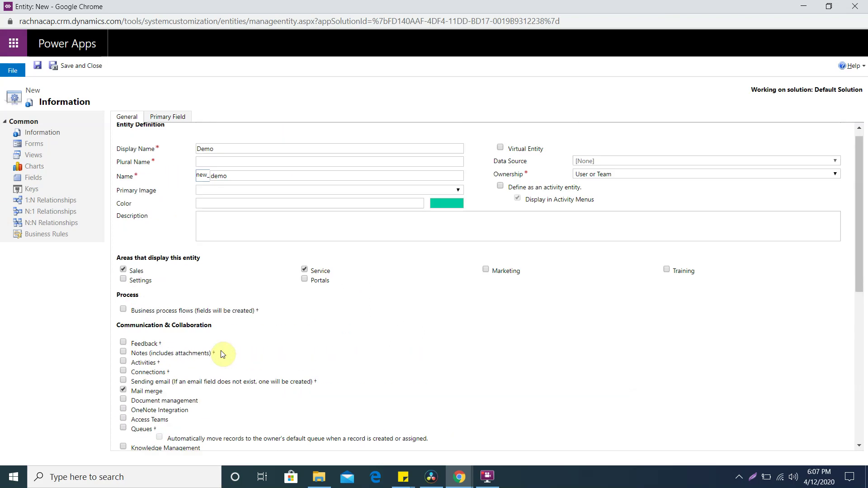
scroll(223, 354, up, 1)
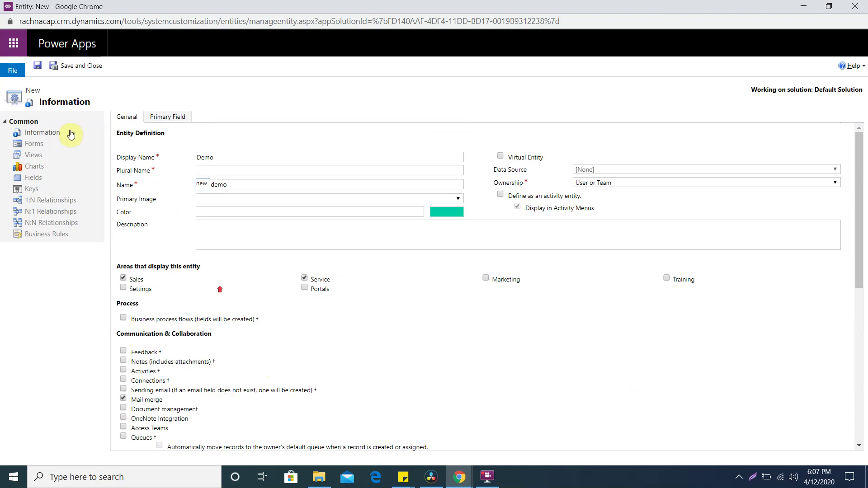
Fill the blank Plural Name with 'Demp' after the warning and save the Demo entity.
click(38, 66)
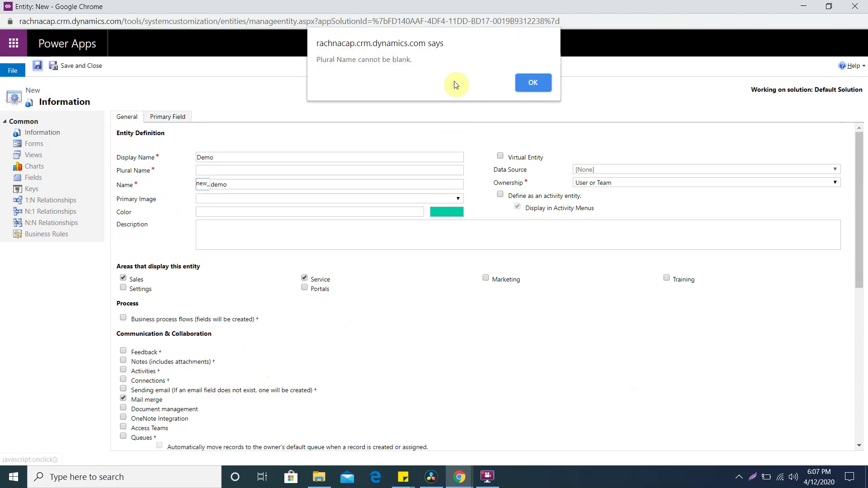
click(527, 83)
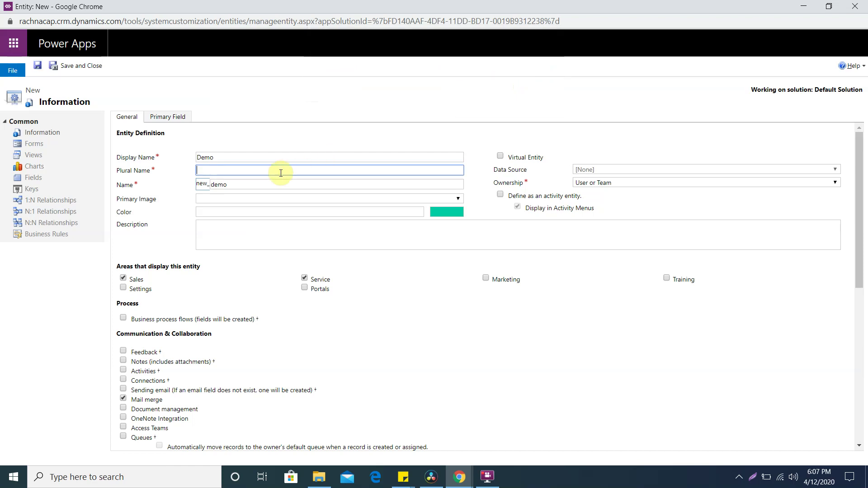
text(Demp)
click(38, 66)
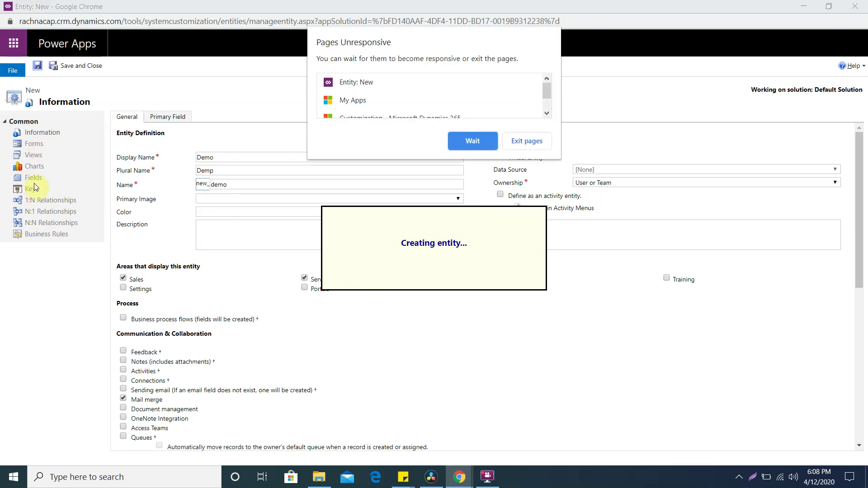
Keep waiting through Chrome's unresponsive-page prompts until the Demo entity finishes saving.
click(470, 138)
click(461, 140)
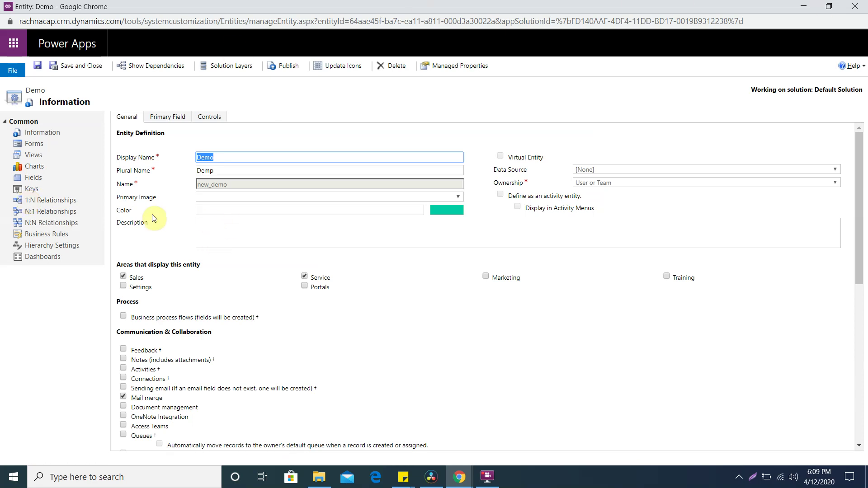
Browse the Demo entity's Keys and Information pages, then load its Fields list.
click(32, 189)
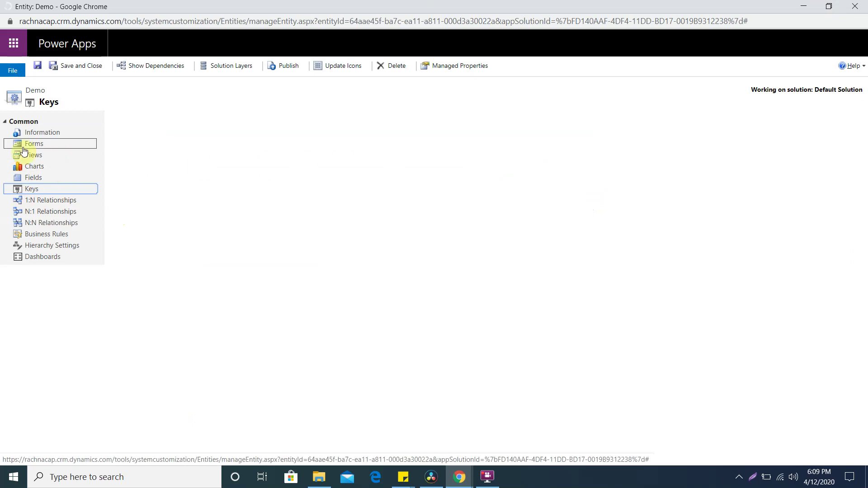
click(30, 133)
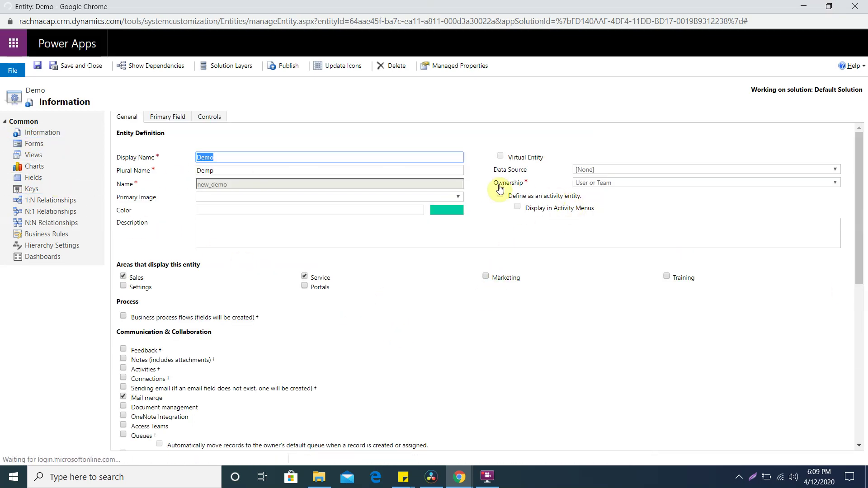
click(522, 182)
click(633, 186)
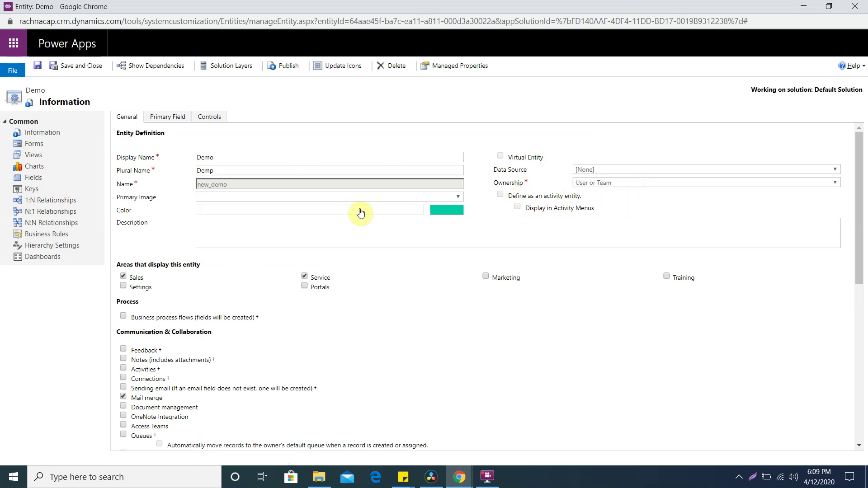
click(33, 180)
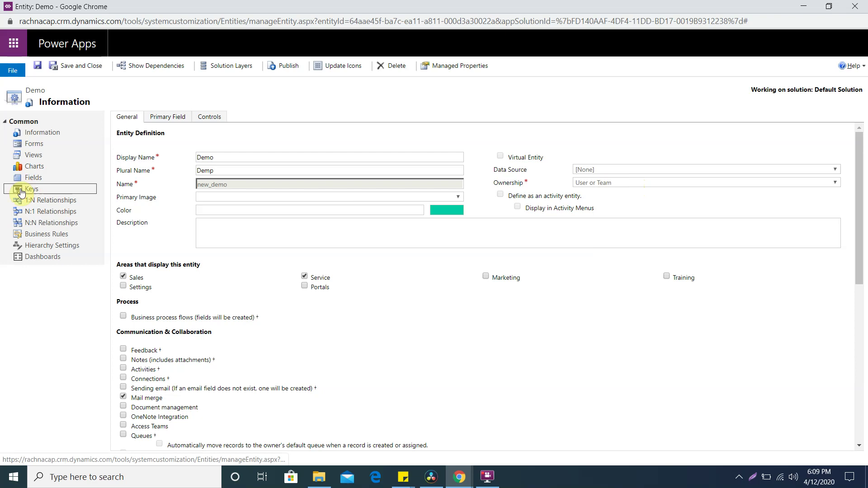
click(49, 189)
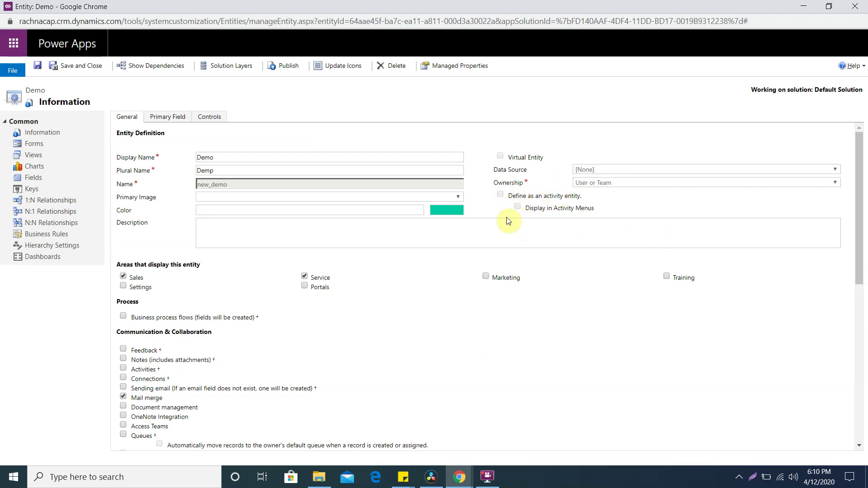
click(41, 181)
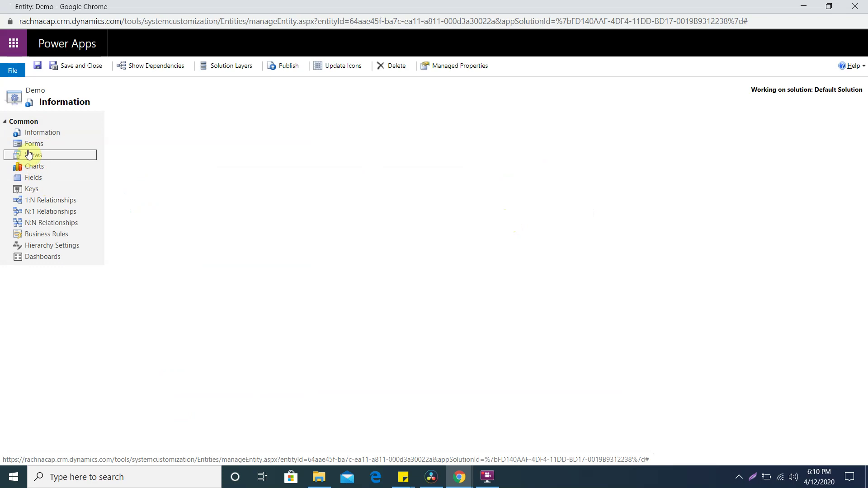
Return to the Demo entity's Fields list and start a new field.
click(794, 476)
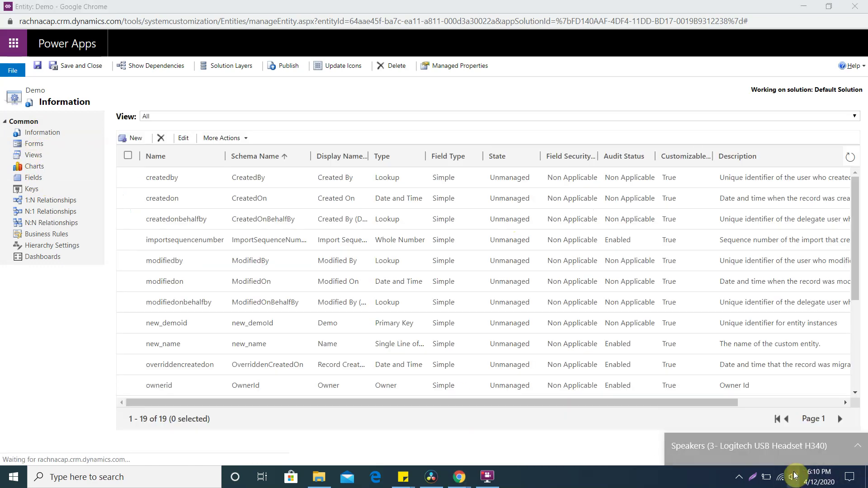
click(44, 178)
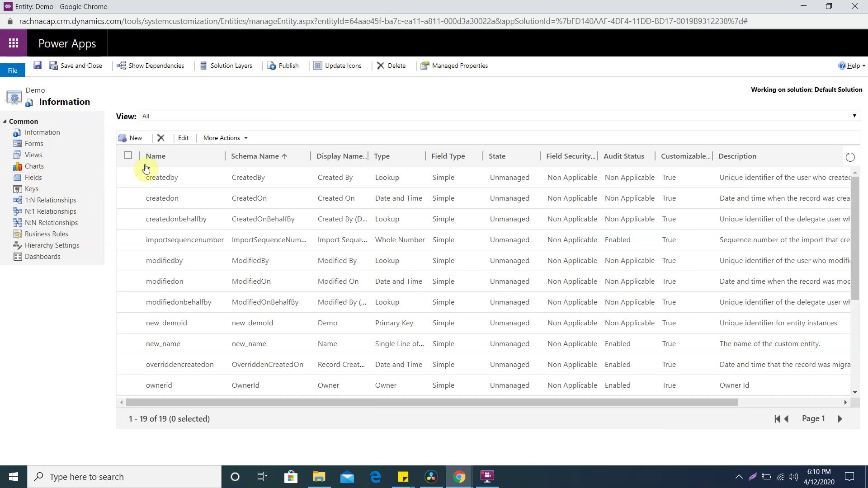
click(138, 139)
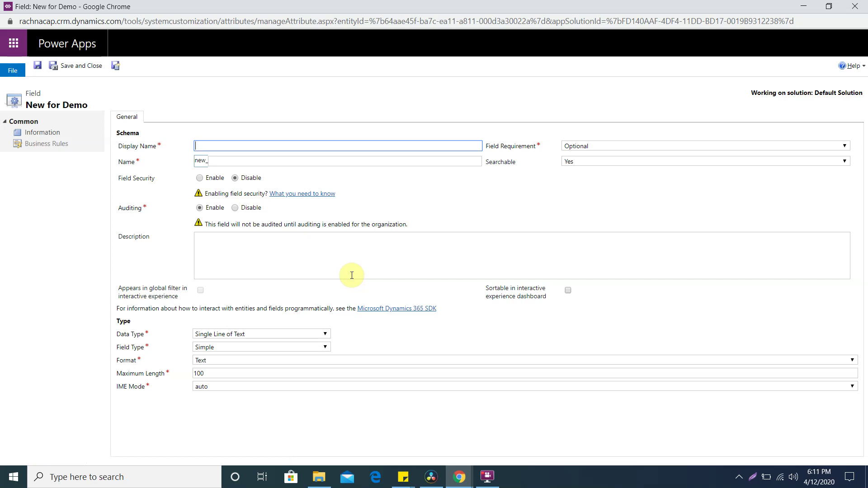
Enable field security, name the field 'DemoField' (schema new_DemoField), and review the data types.
click(201, 179)
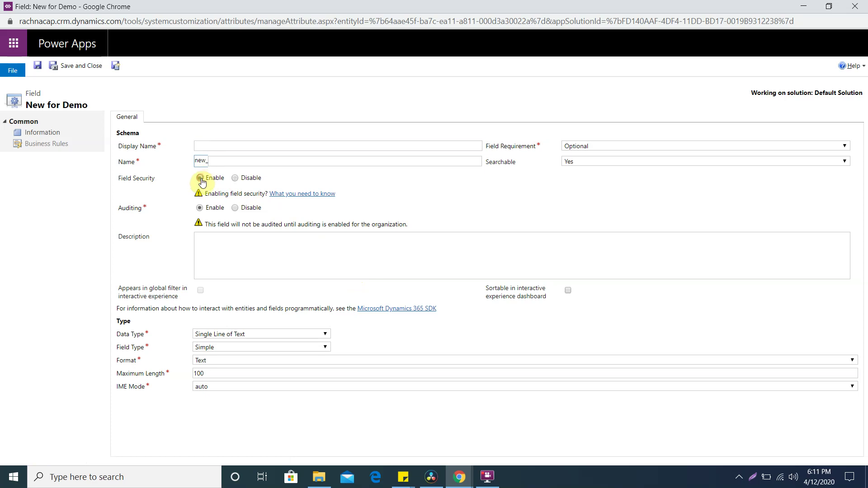
click(244, 145)
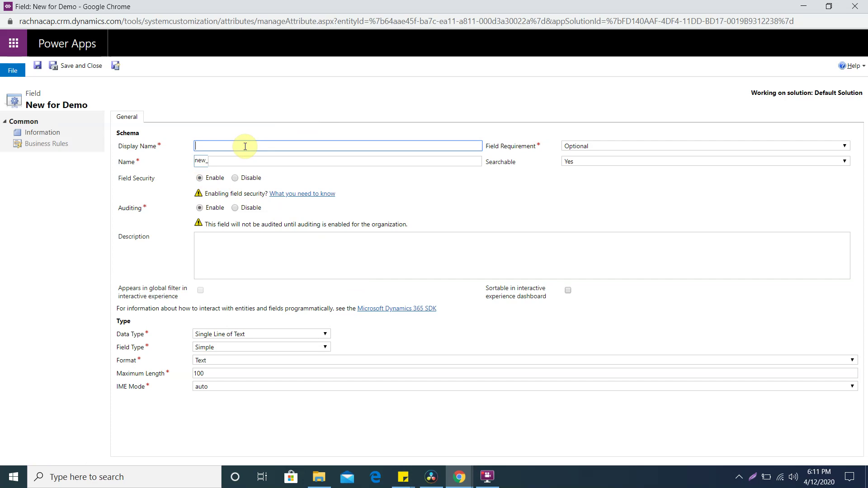
text(DemoField)
click(243, 247)
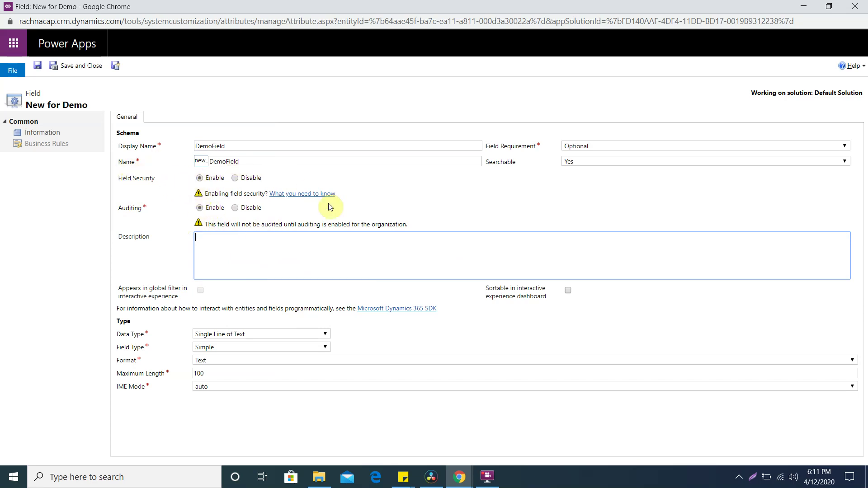
click(247, 335)
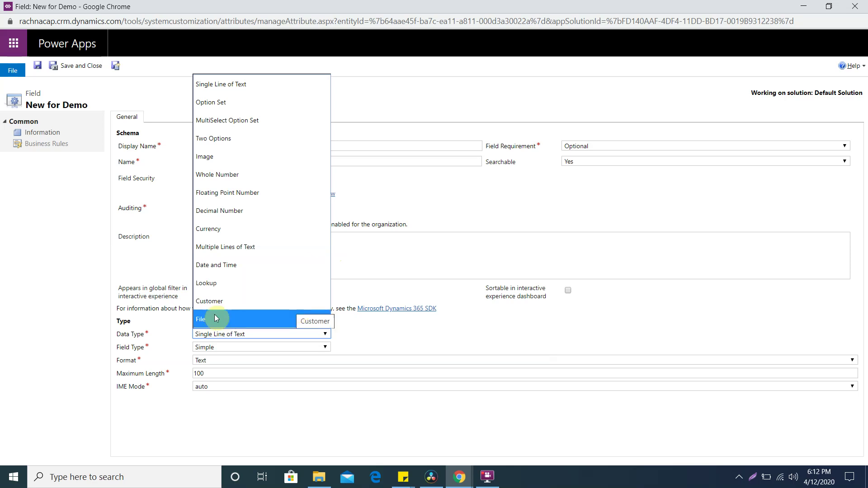
Keep Single Line of Text as DemoField's data type and save it as new_demofield.
click(311, 430)
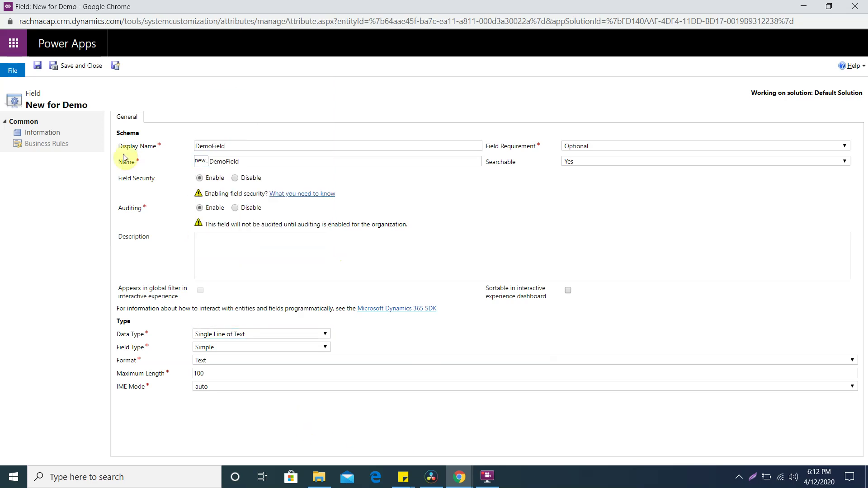
click(37, 66)
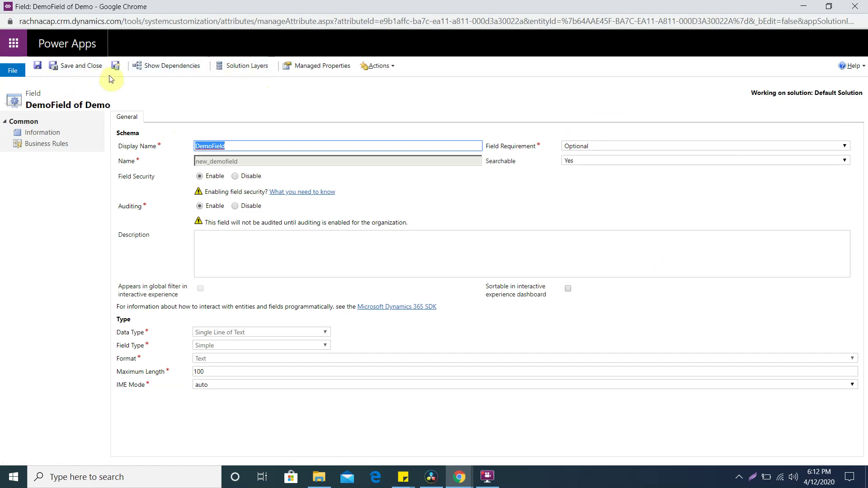
Save and close DemoField, then bring up the Demo entity's Active Forms list.
click(86, 67)
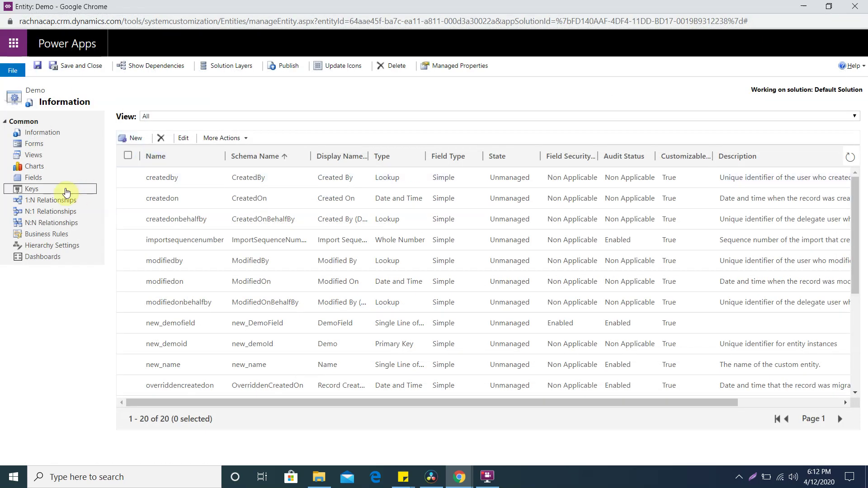
click(34, 143)
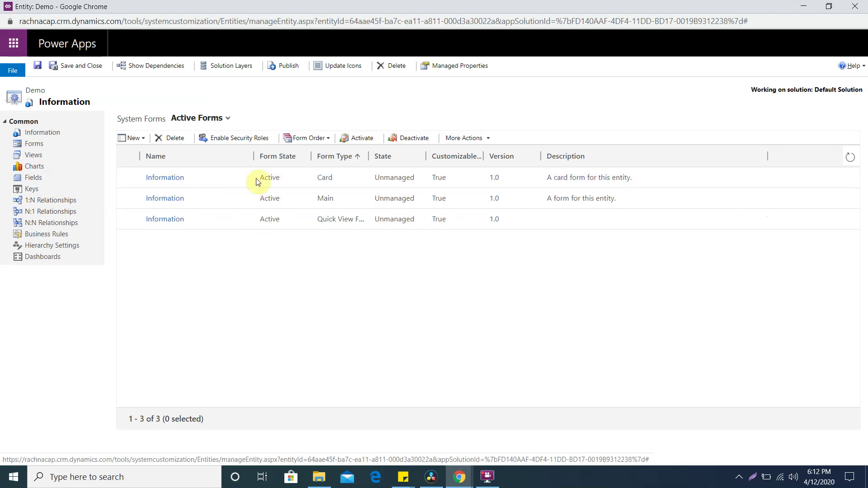
Open the Demo entity's Main 'Information' form in a maximized form editor window.
click(162, 200)
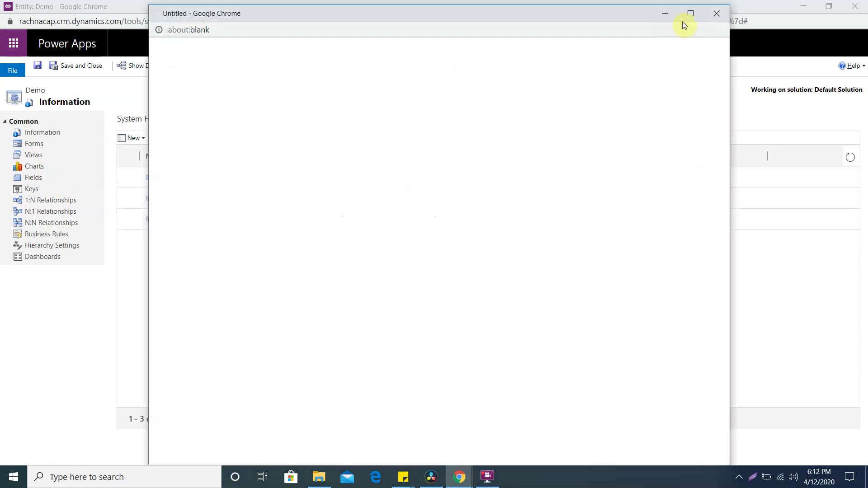
click(690, 13)
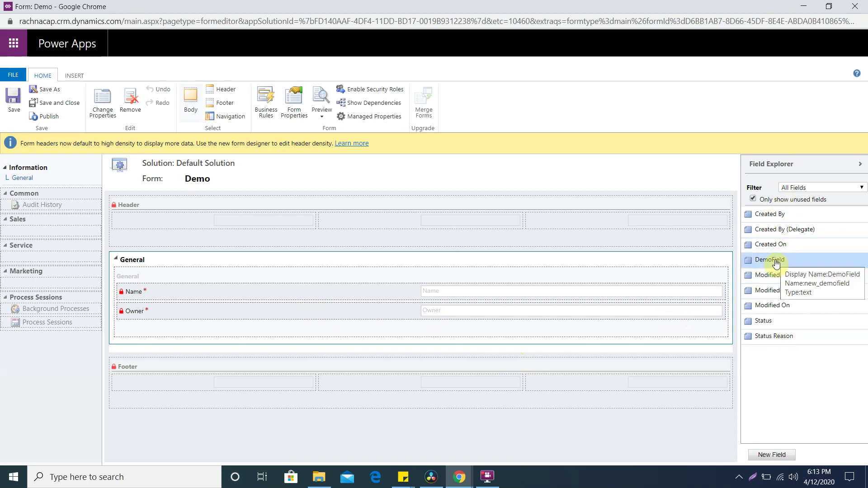
Put DemoField in the General section between Name and Owner, then save and publish the form.
drag(781, 257, 153, 314)
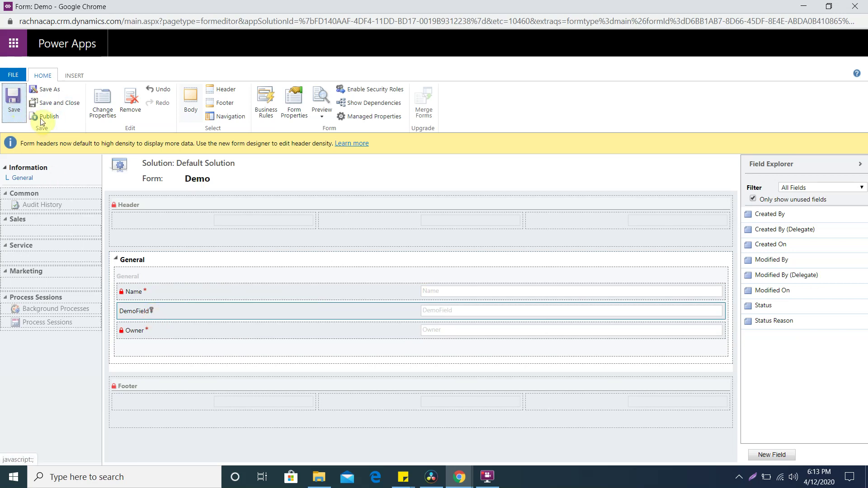
click(18, 114)
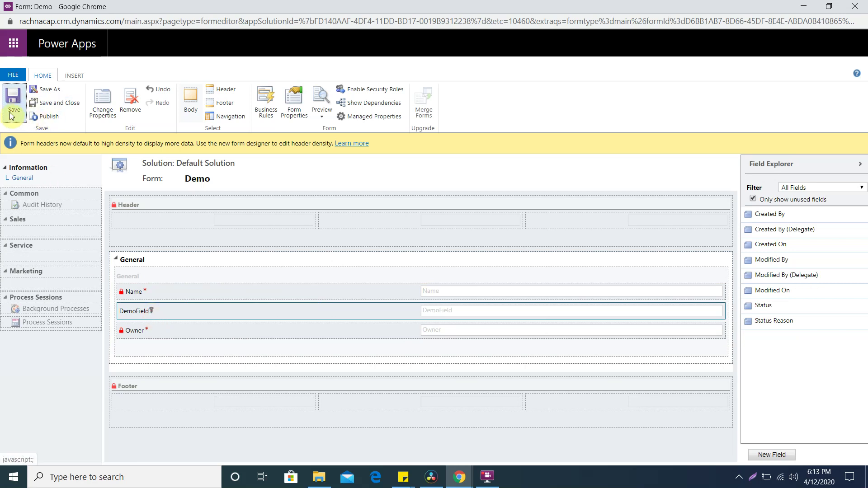
click(46, 116)
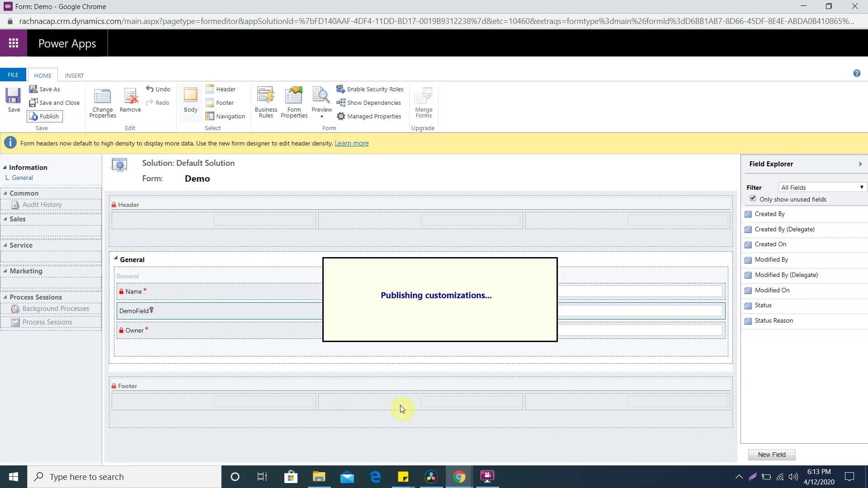
mouse_move(488, 476)
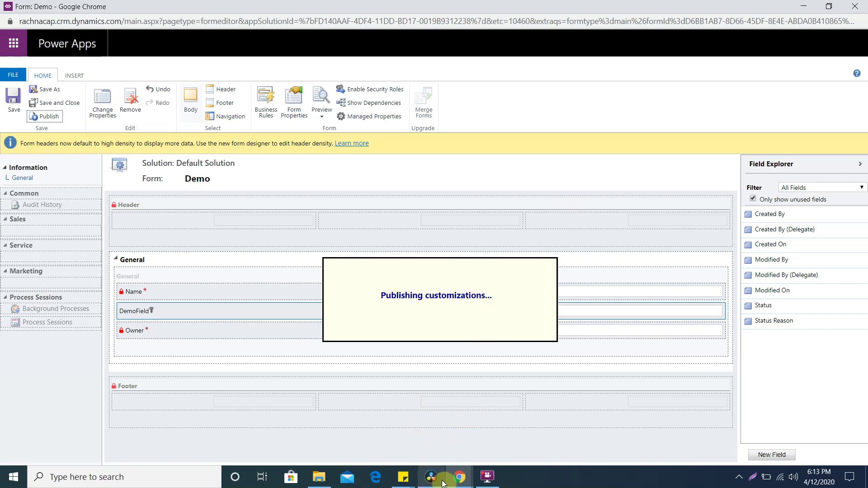
click(457, 479)
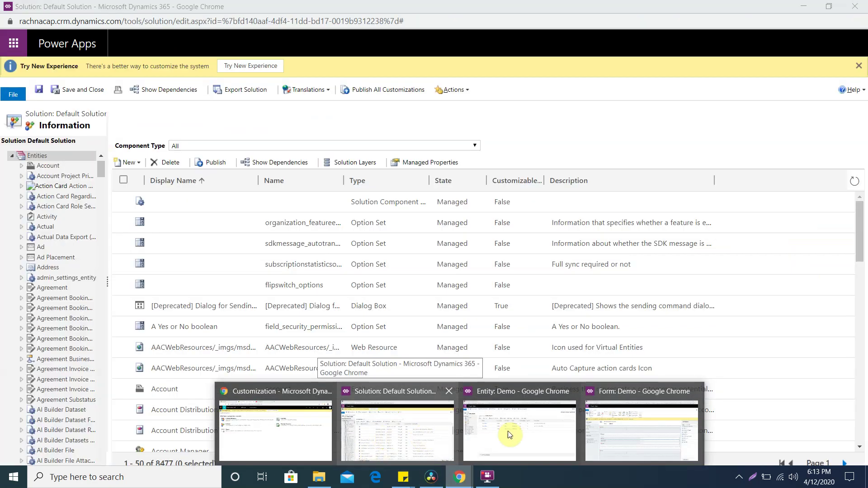
In the Demo entity window, save and publish the entity, then return to Customization.
click(511, 430)
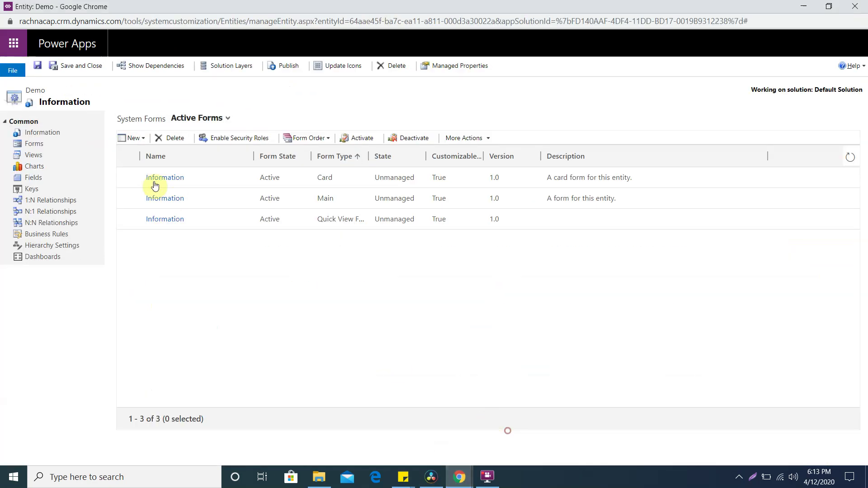
click(37, 66)
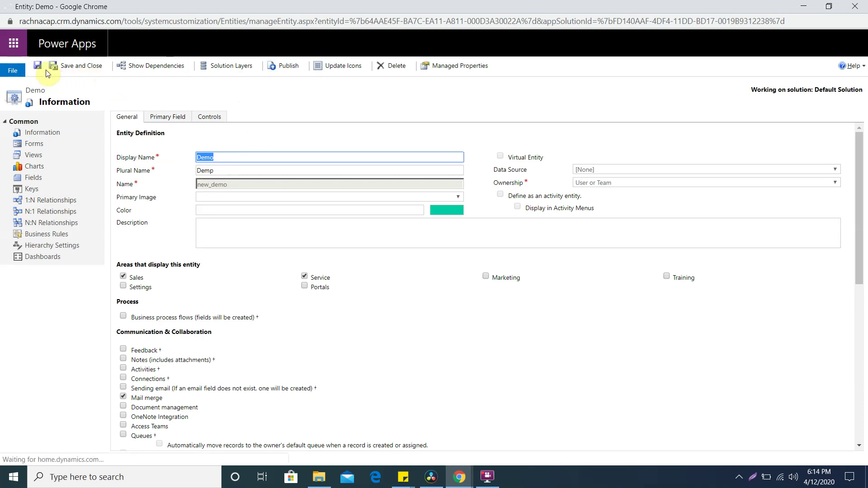
click(287, 68)
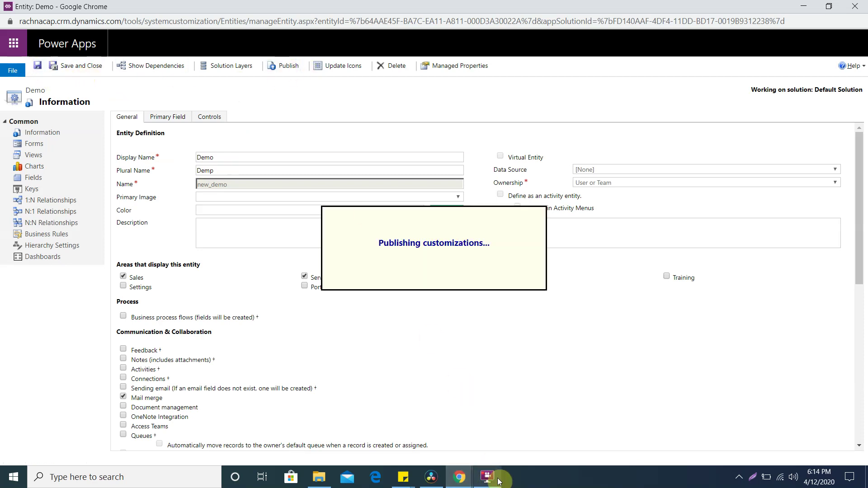
mouse_move(458, 476)
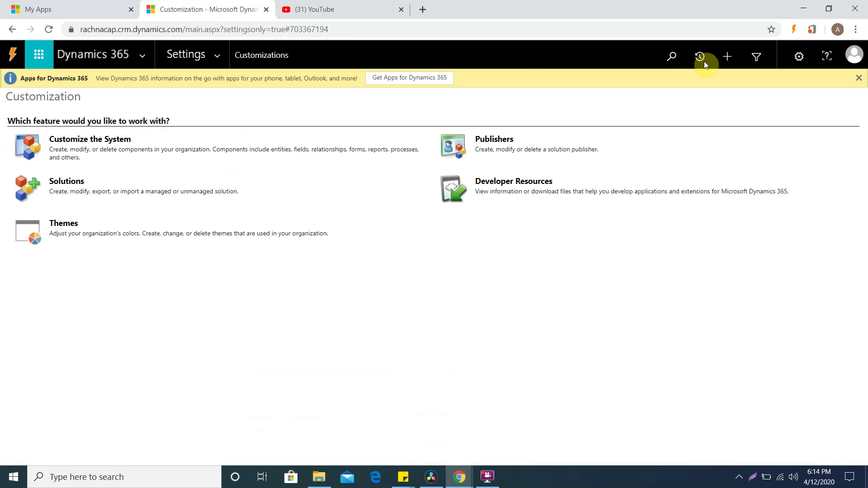
Reload the Customization page from its web address in the address bar.
click(250, 29)
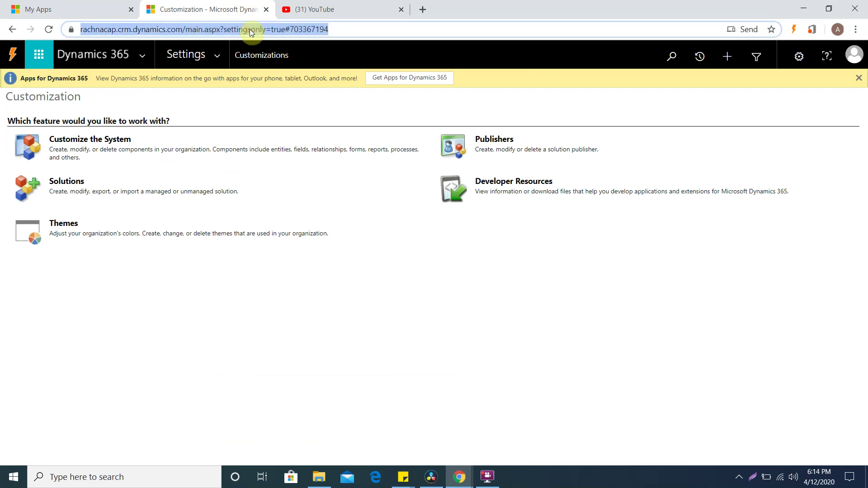
key(Return)
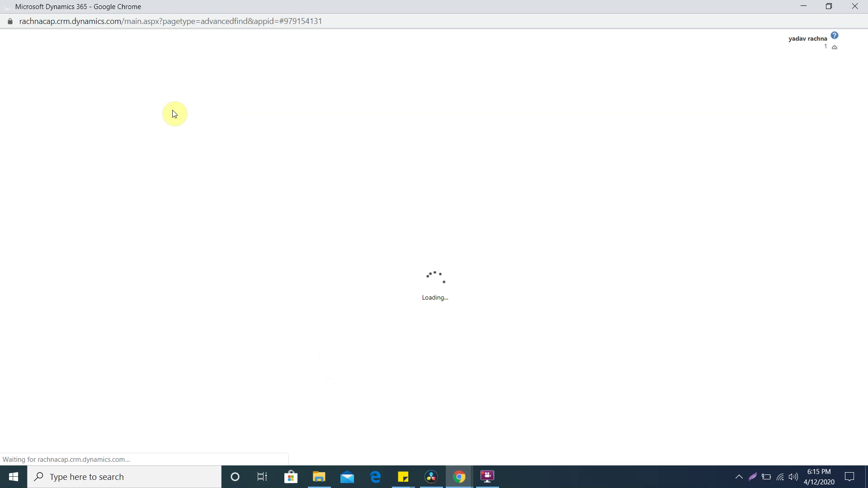
Start Advanced Find and cycle the Look for list through D entities, ending on Delegations.
click(804, 6)
click(755, 55)
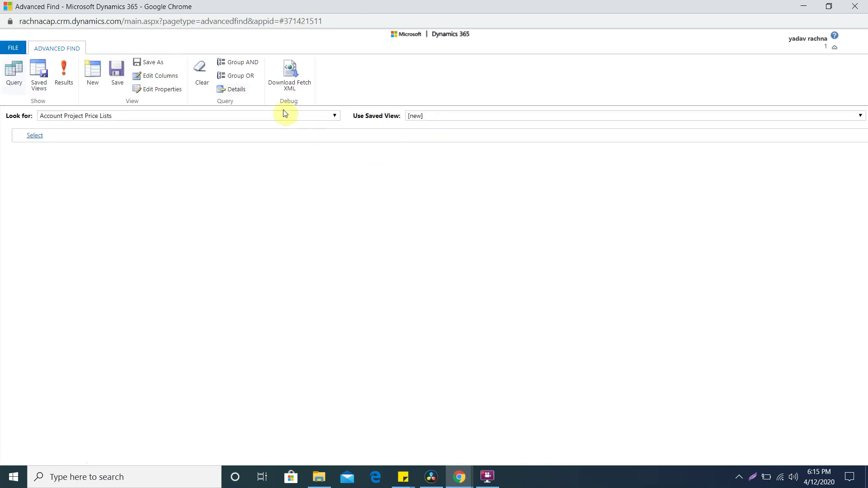
click(282, 116)
key(d)
key(d)
key(d)
key(d)
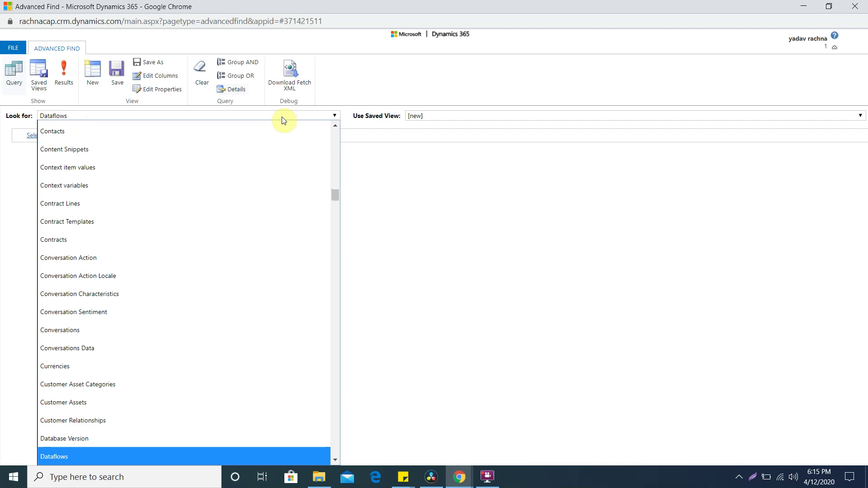
key(d)
key(d)
key(d)
key(d)
key(d)
key(d)
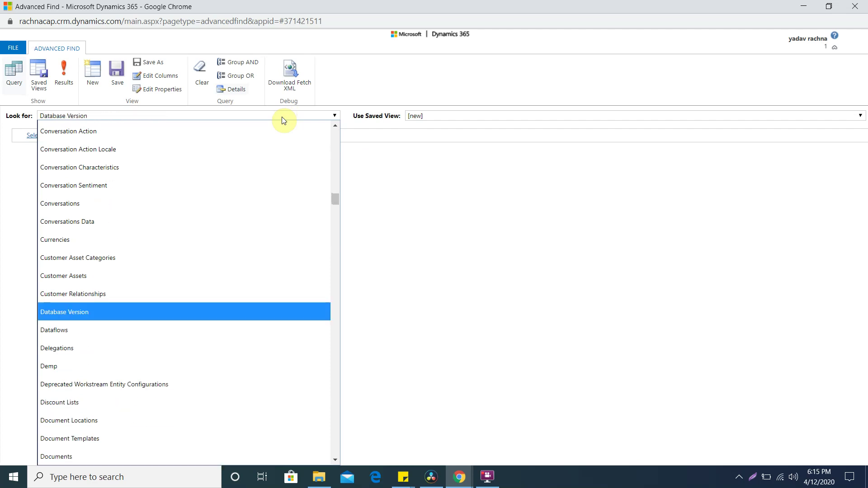
key(d)
key(d)
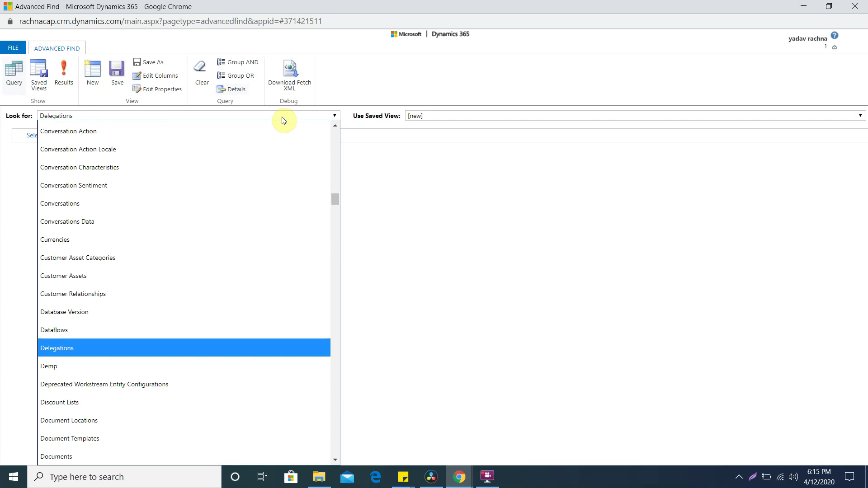
key(d)
key(d)
key(d)
key(d)
key(d)
key(d)
key(d)
key(d)
key(d)
key(d)
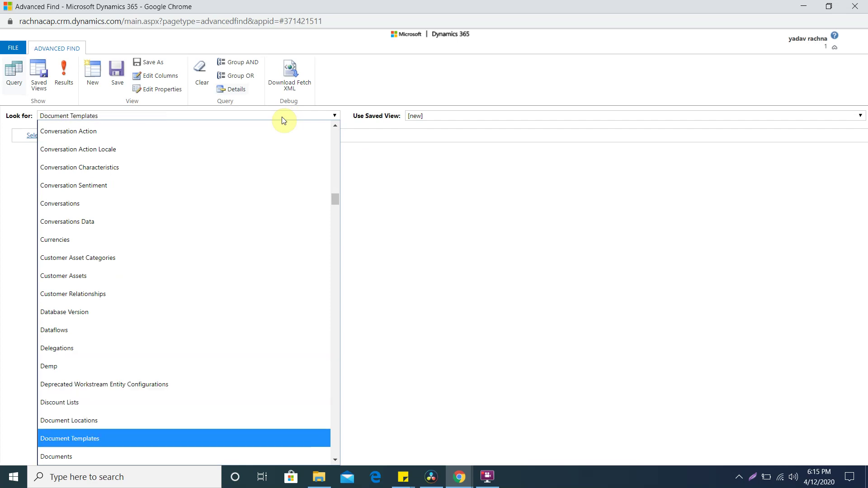
key(d)
key(d)
key(d)
key(d)
key(d)
key(d)
key(d)
key(d)
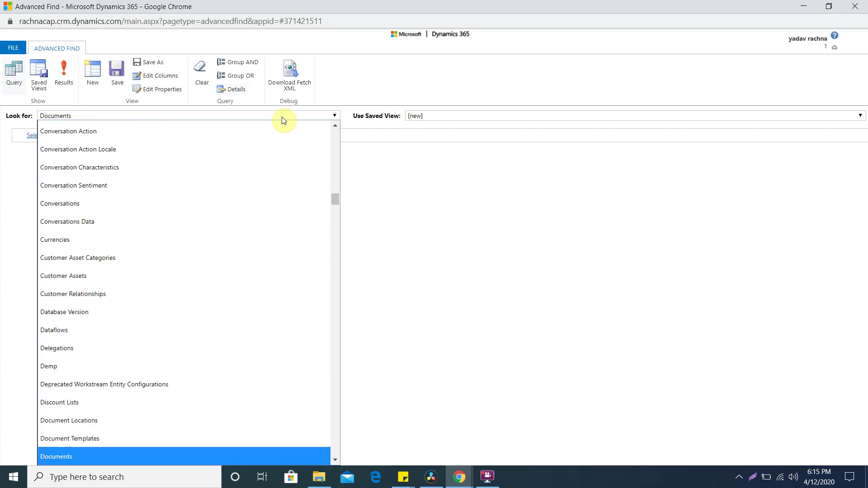
key(Return)
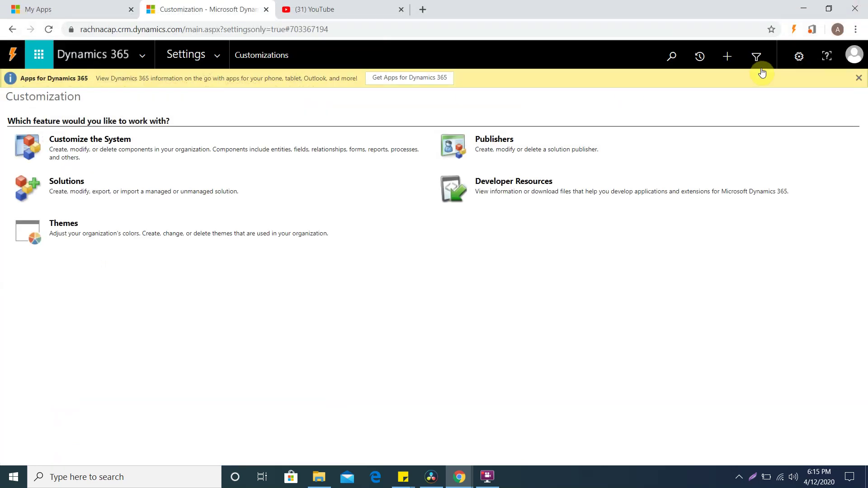
Switch to the Default Solution window and publish all customizations.
click(110, 7)
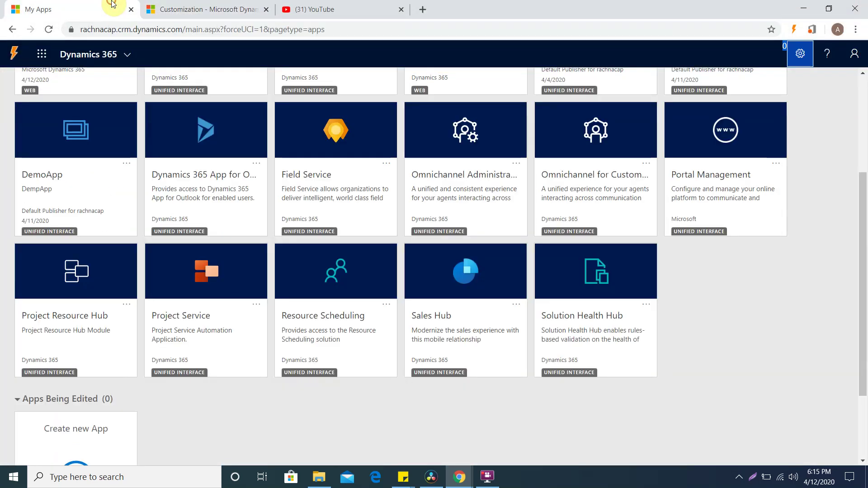
click(217, 6)
key(alt+Tab)
key(alt+Tab)
key(alt+Tab)
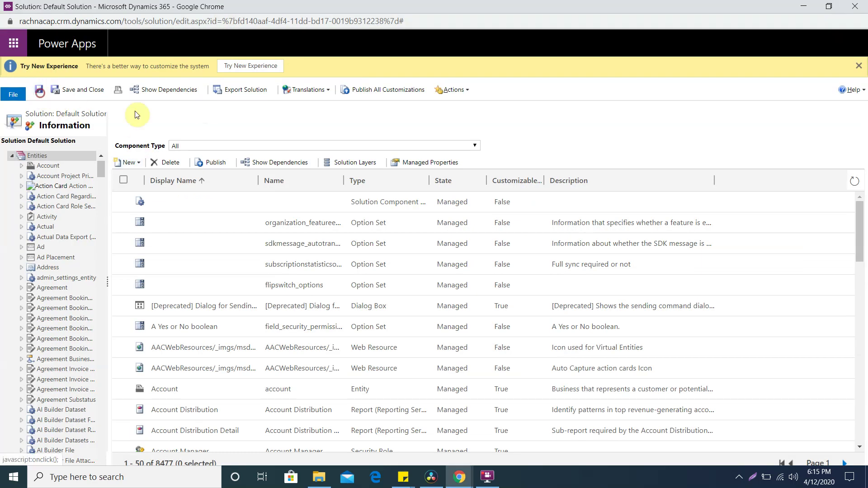
click(390, 93)
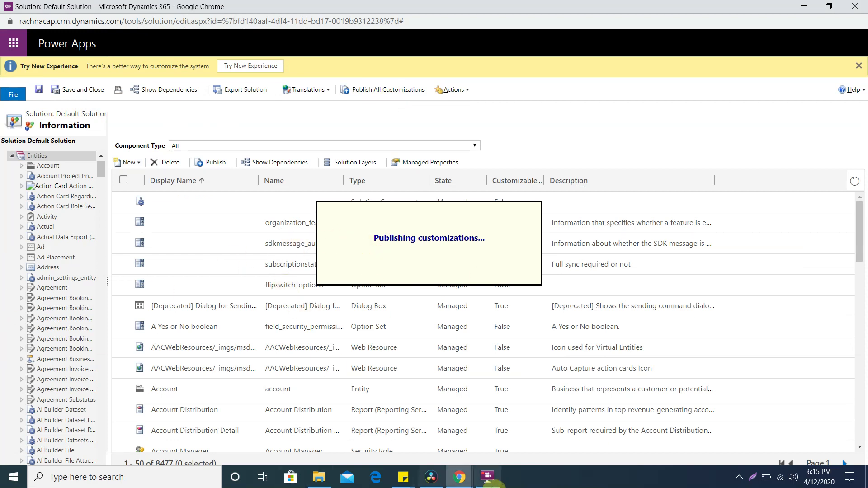
click(487, 481)
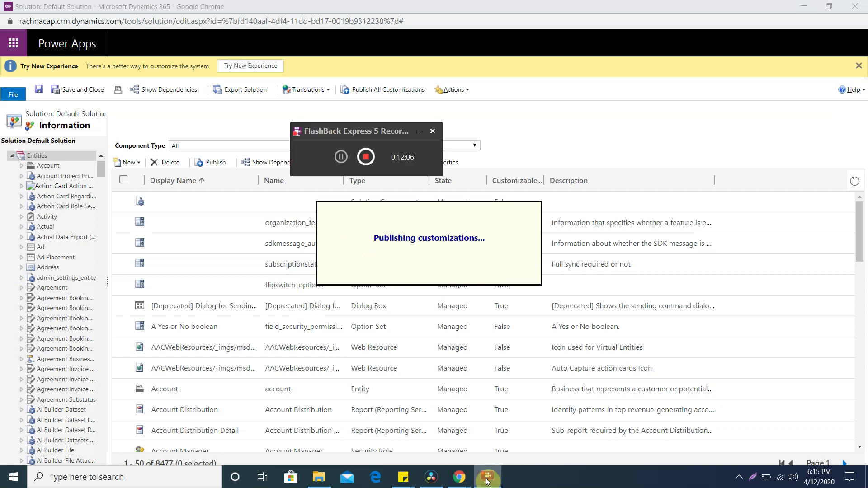